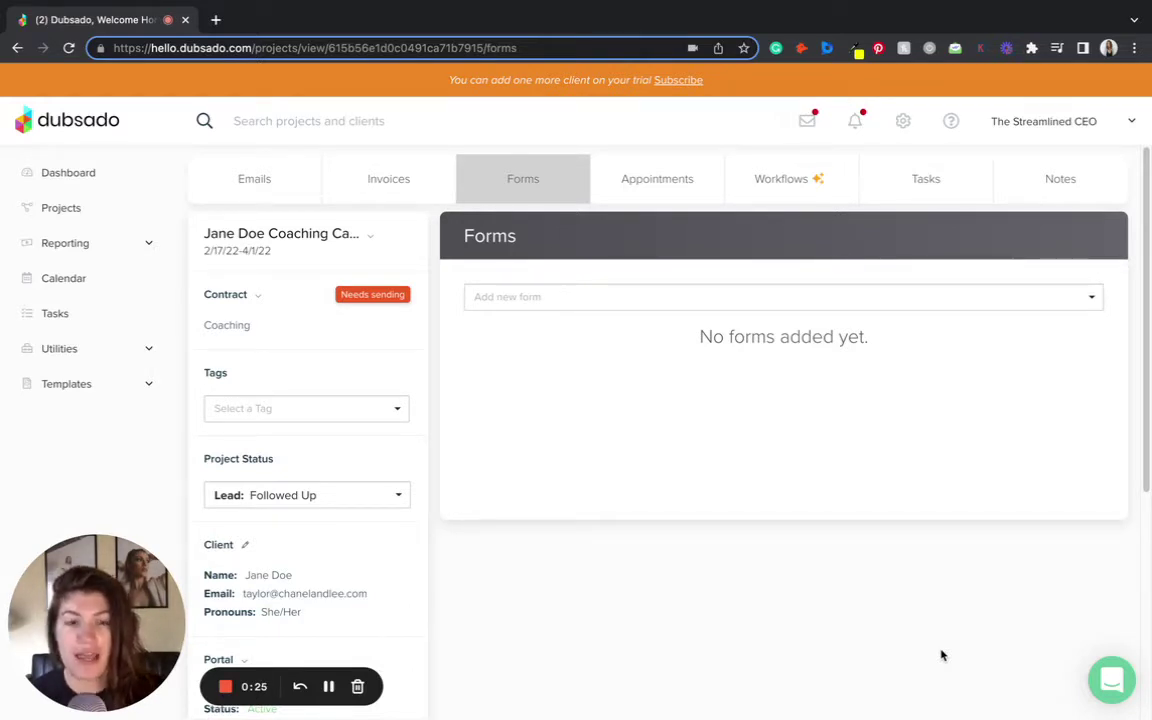
# Scroll down the project's Forms page to reach the Portal section
pyautogui.scroll(-1, 892, 612)
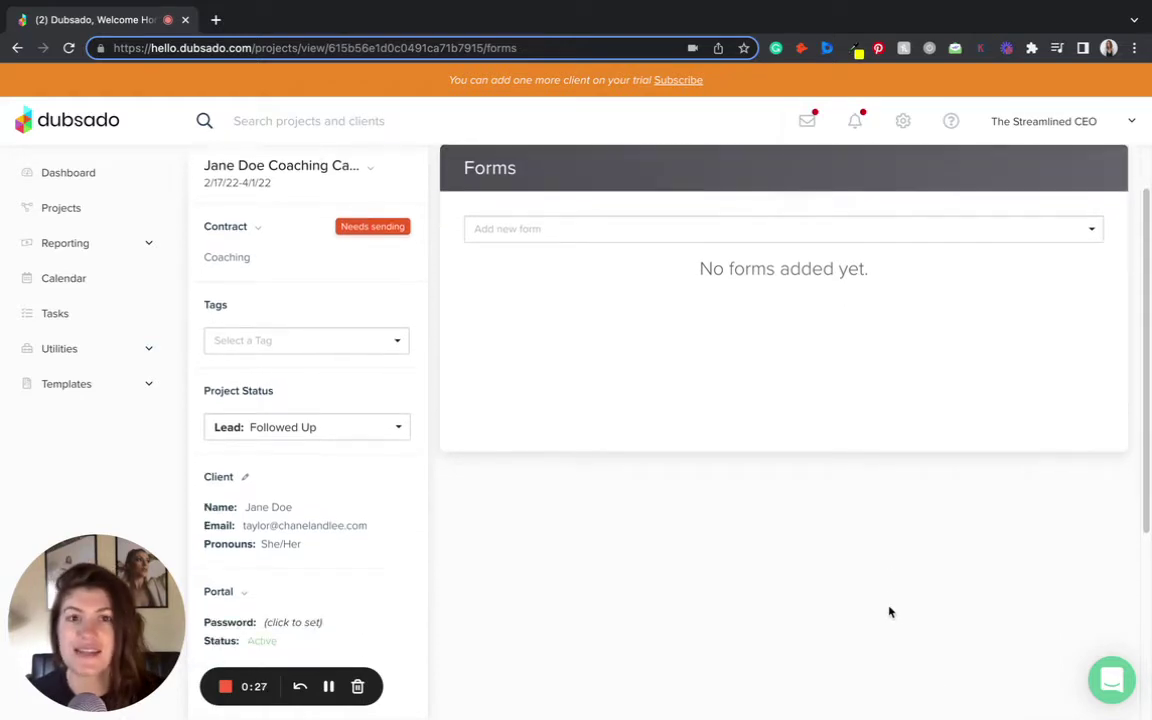
pyautogui.scroll(-2, 889, 611)
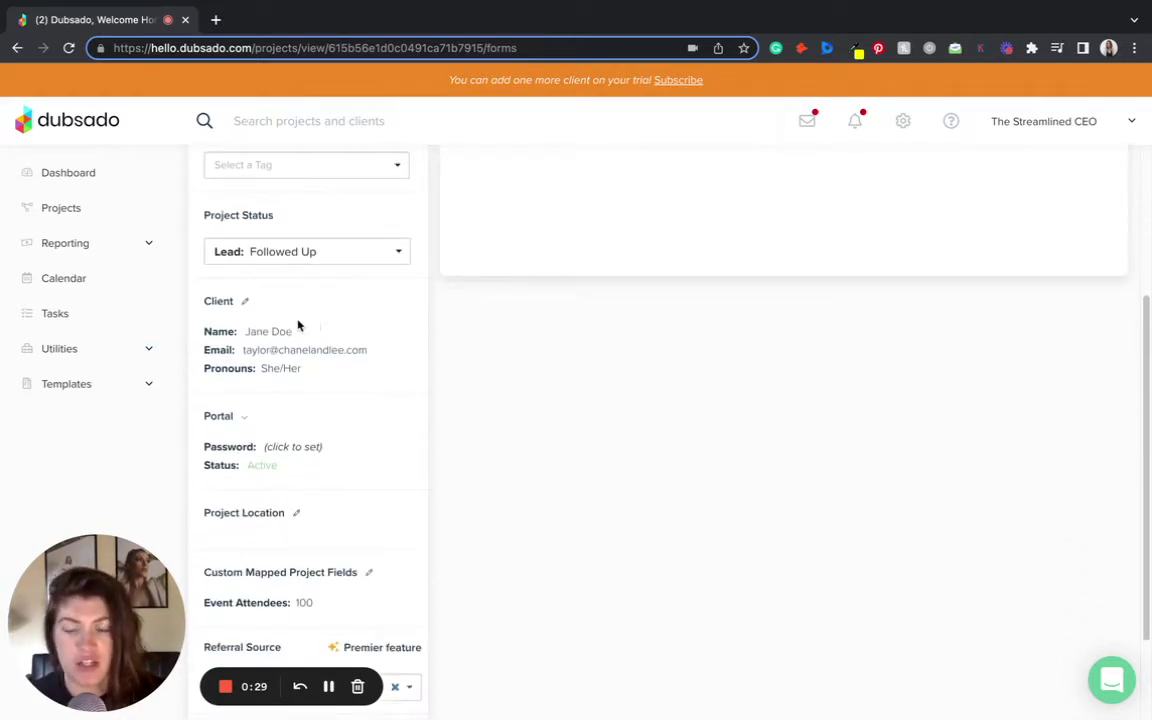
# Open the client portal and sign in using the client's email copied from the Client section
pyautogui.click(244, 417)
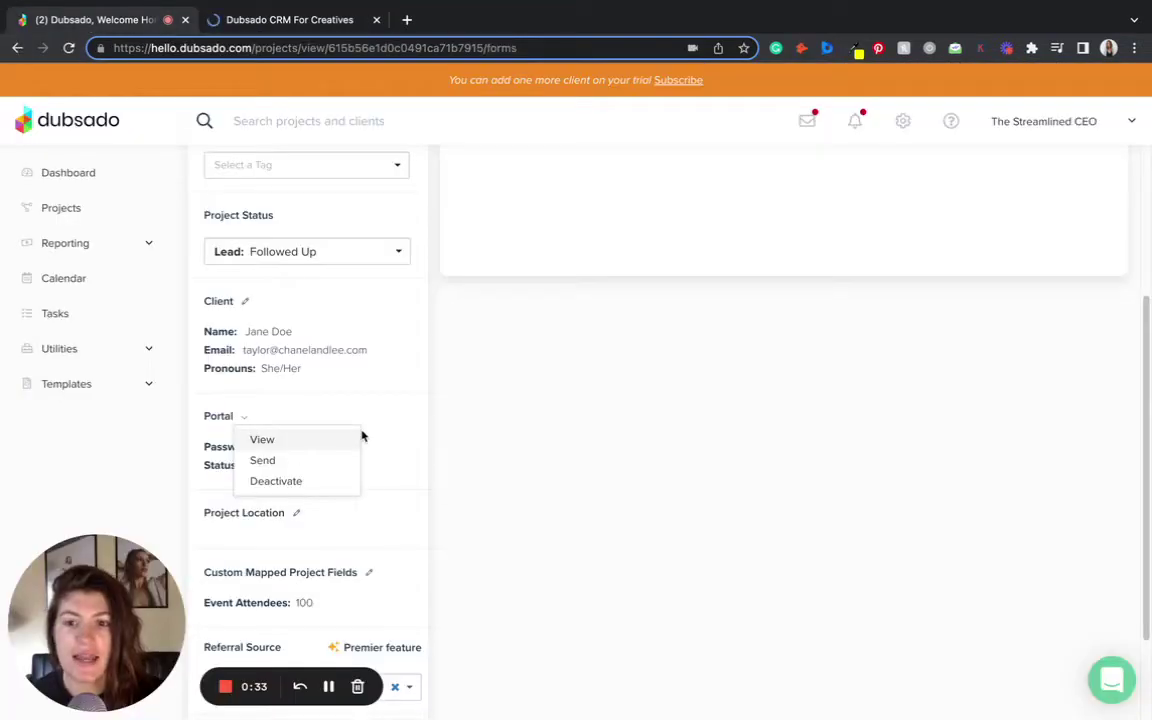
pyautogui.tripleClick(256, 352)
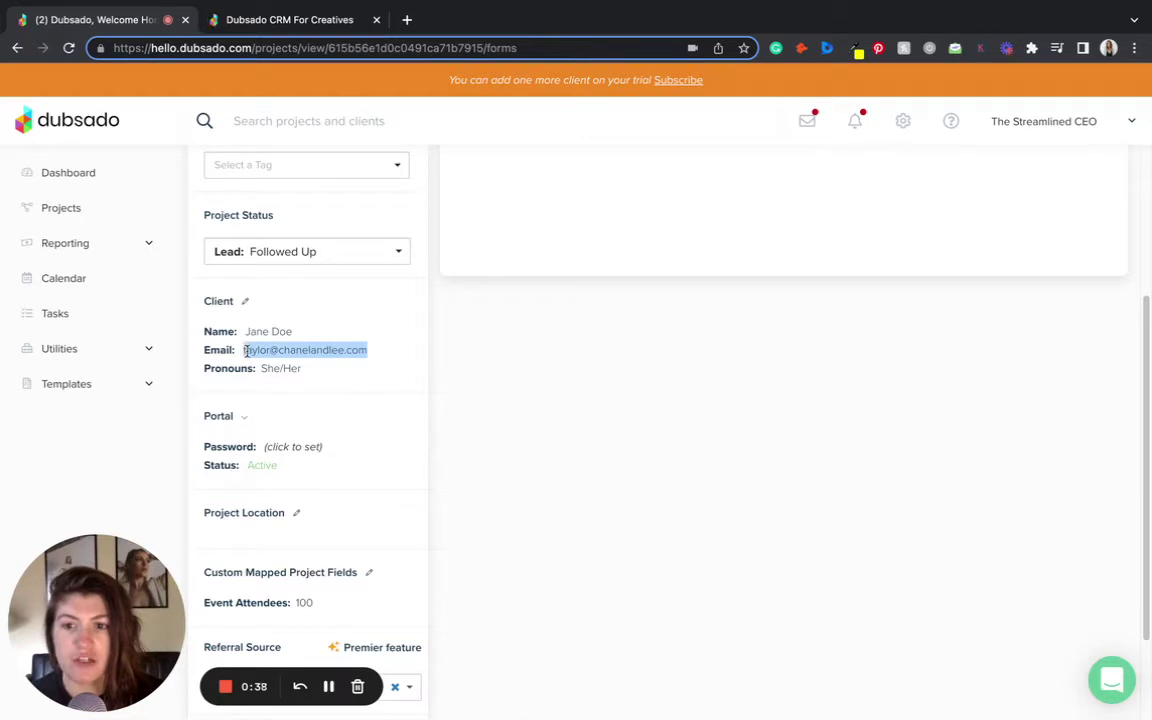
pyautogui.rightClick(254, 351)
pyautogui.click(284, 393)
pyautogui.click(290, 17)
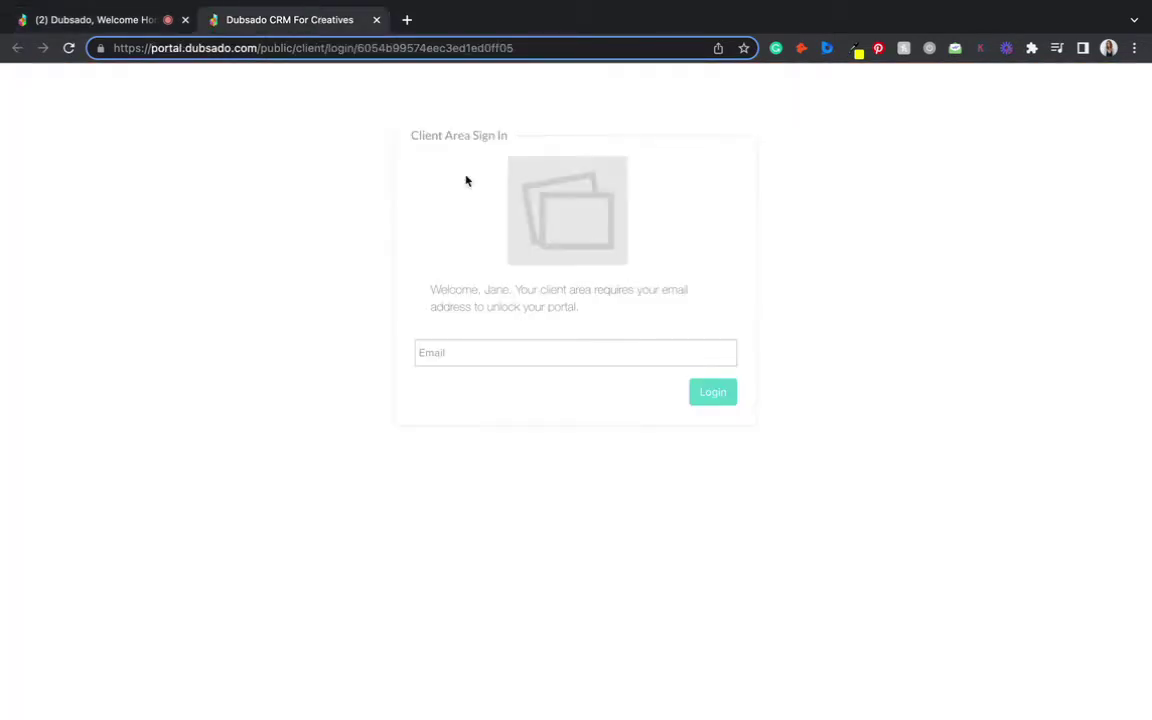
pyautogui.rightClick(492, 359)
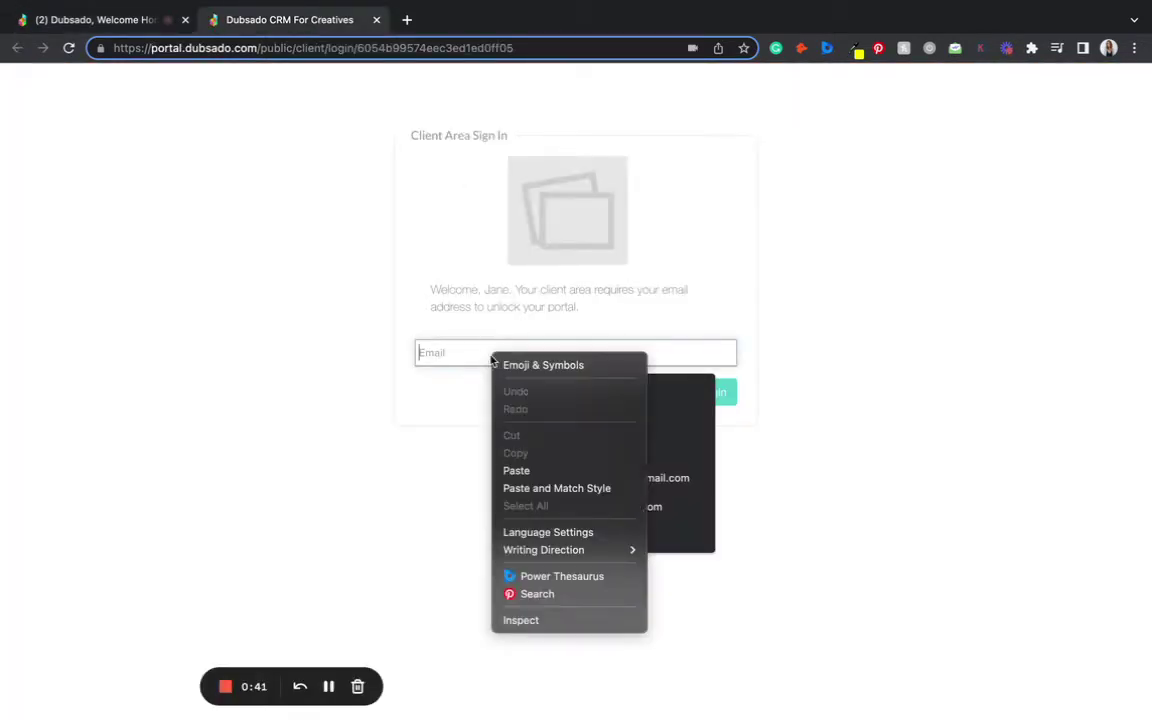
pyautogui.click(516, 470)
pyautogui.click(706, 400)
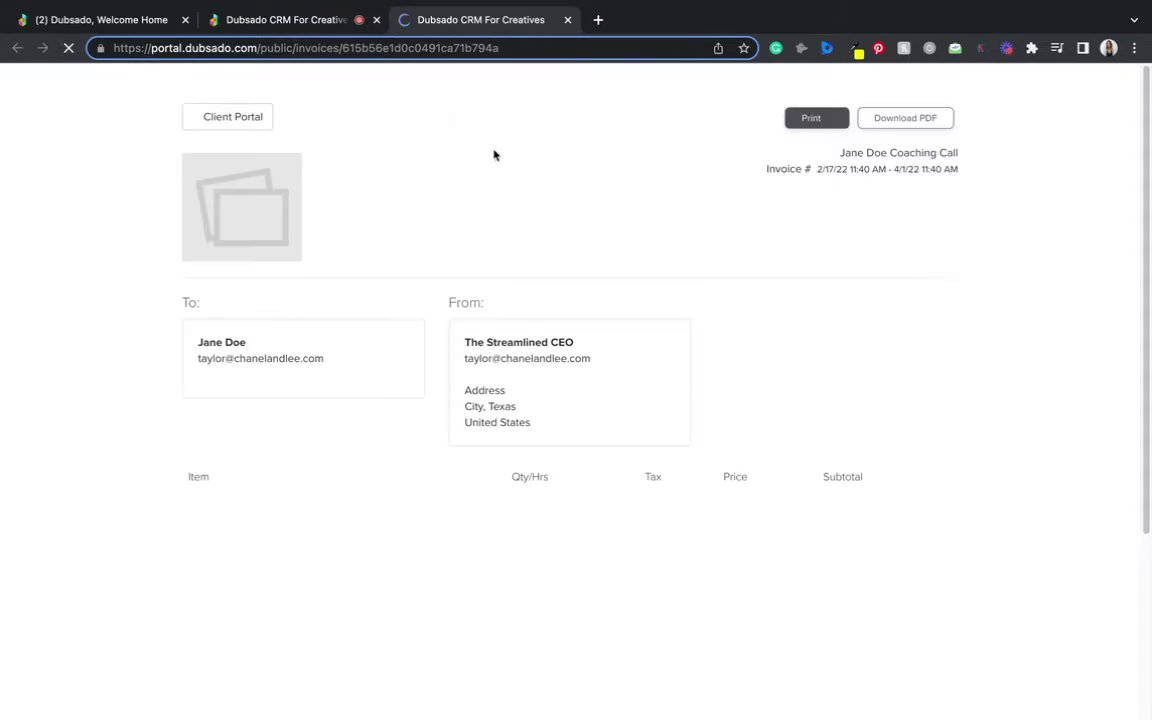
# Review the coaching call project's details in the portal, then view the client's Emails inbox
pyautogui.click(303, 19)
pyautogui.click(465, 226)
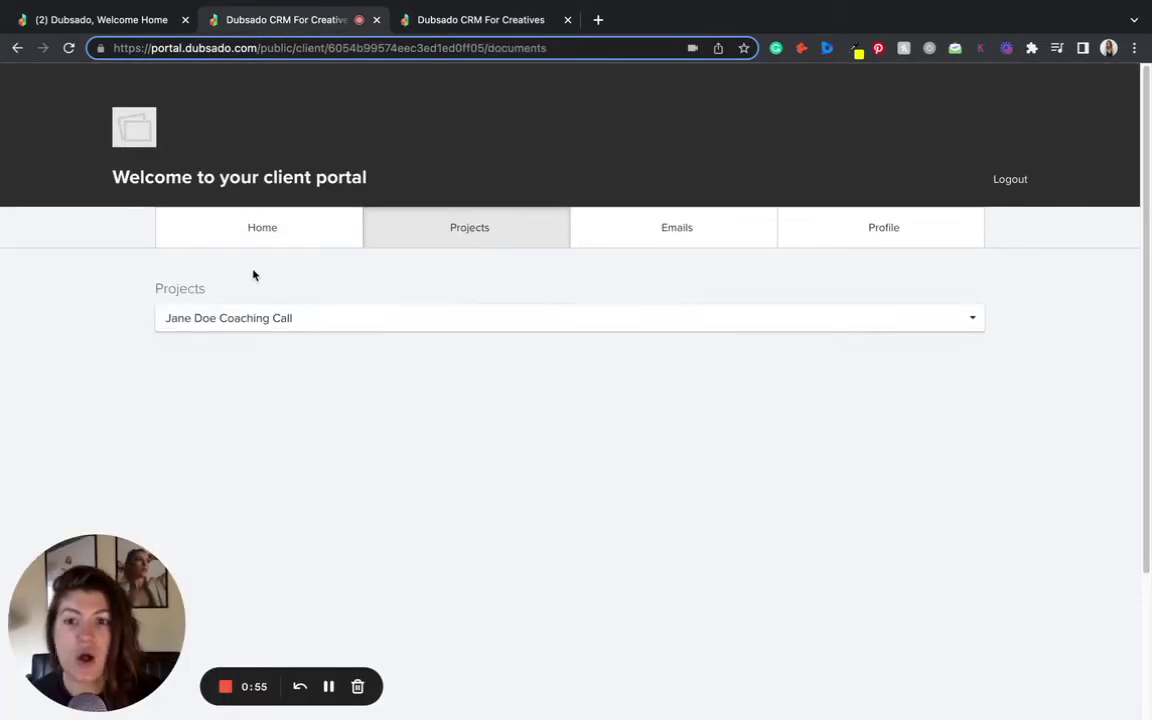
pyautogui.click(259, 318)
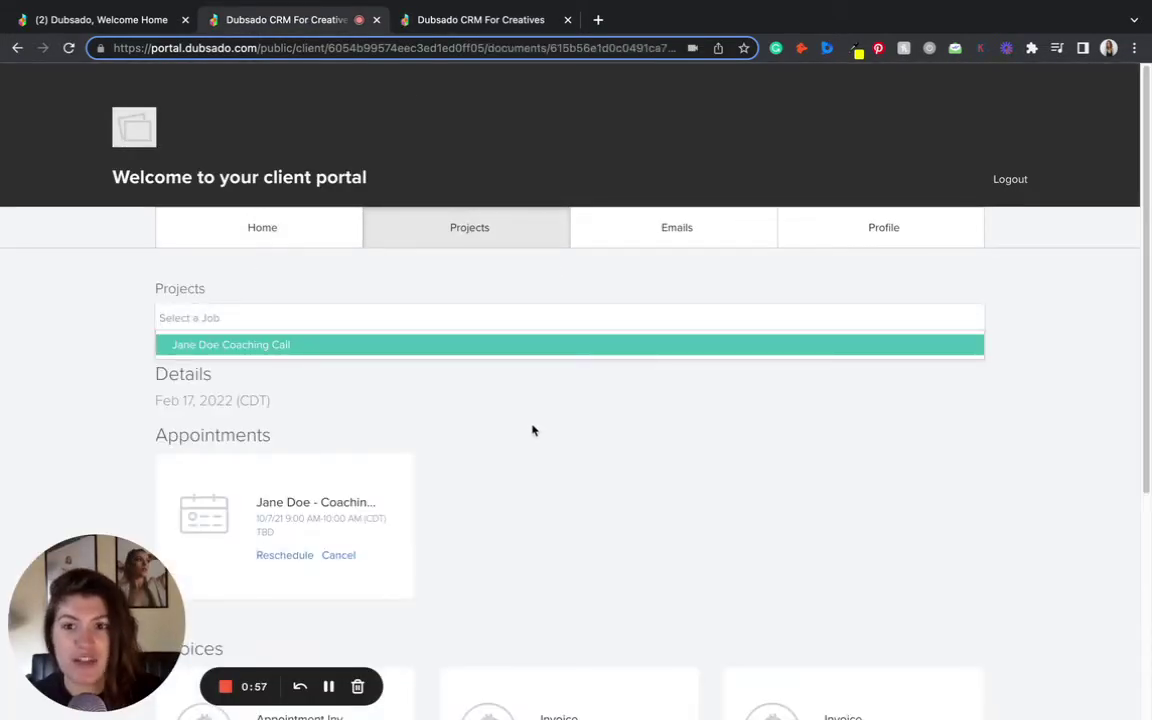
pyautogui.press('Return')
pyautogui.scroll(-4, 530, 430)
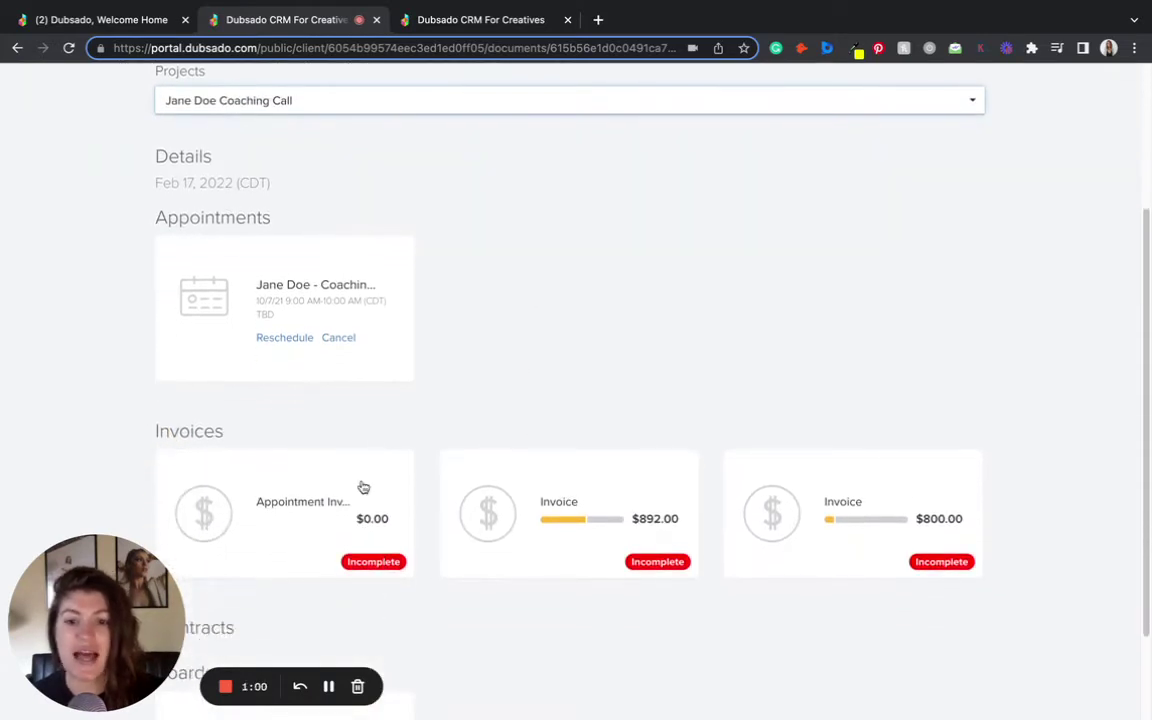
pyautogui.scroll(3, 300, 170)
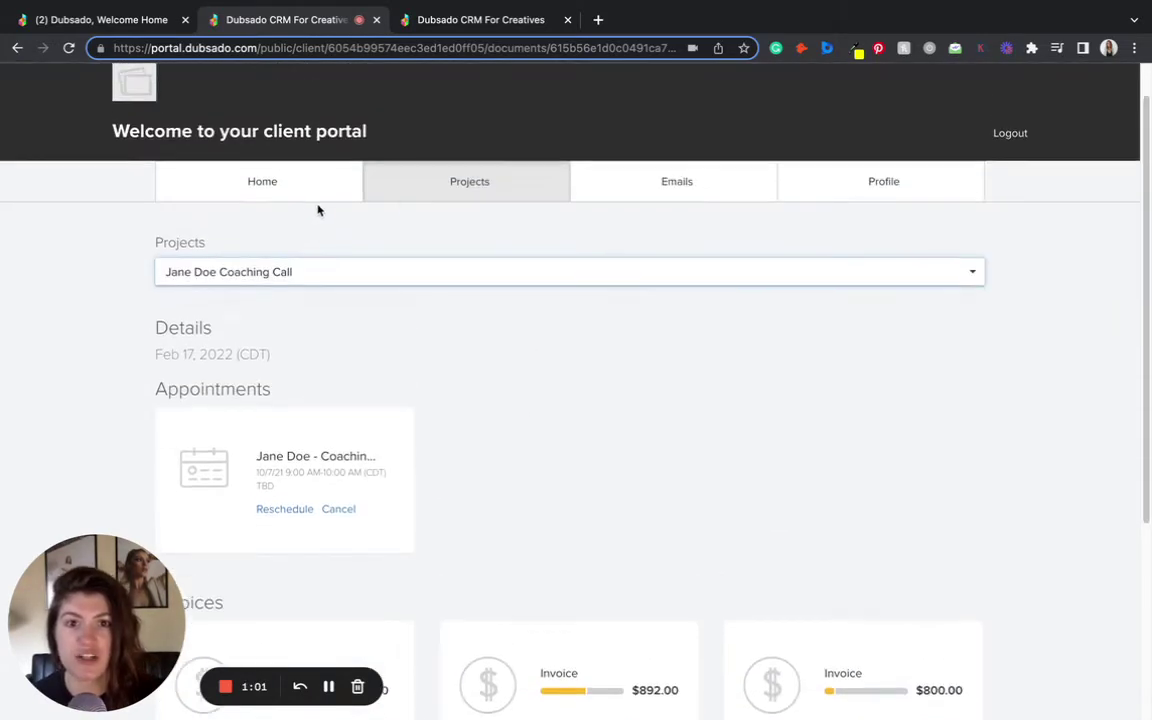
pyautogui.click(672, 192)
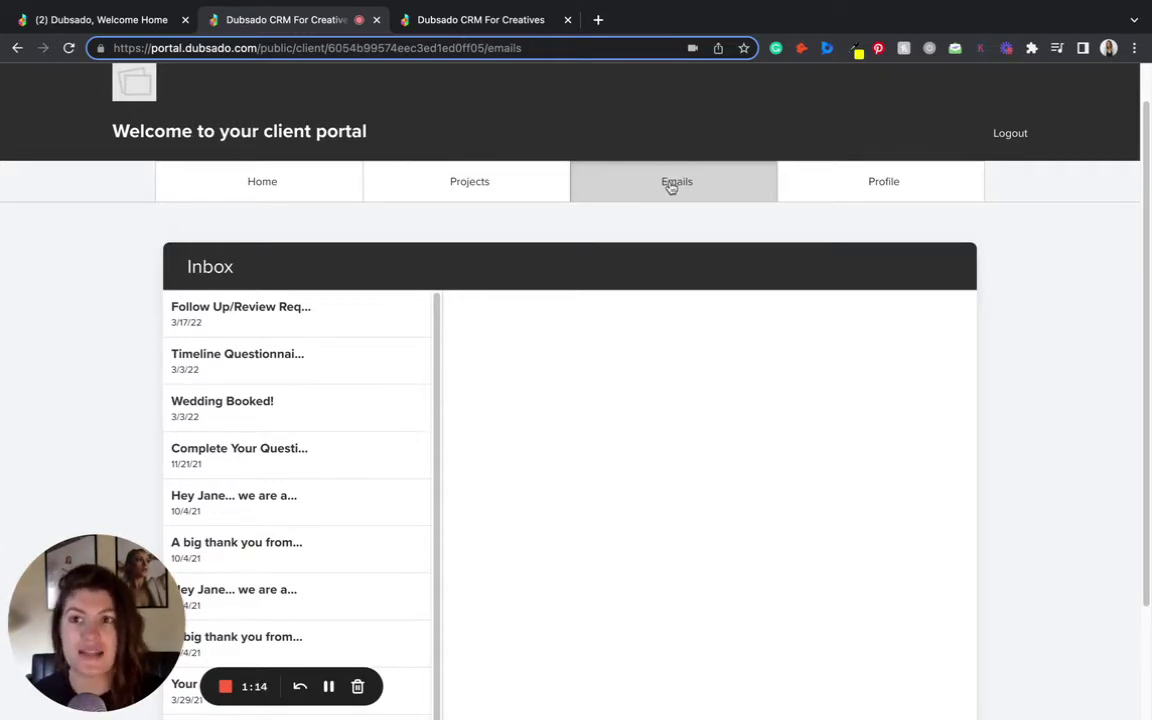
# Return to the project's Forms section and check the Add new form list, starting with Call Recap Form
pyautogui.click(147, 31)
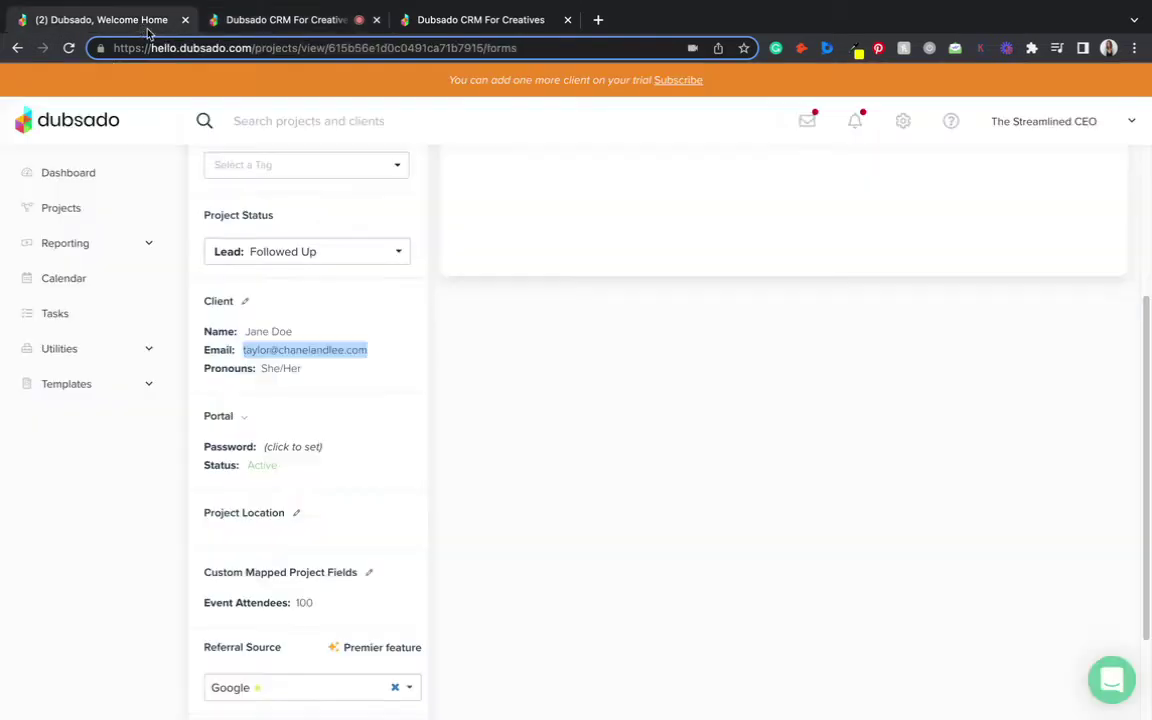
pyautogui.scroll(3, 580, 245)
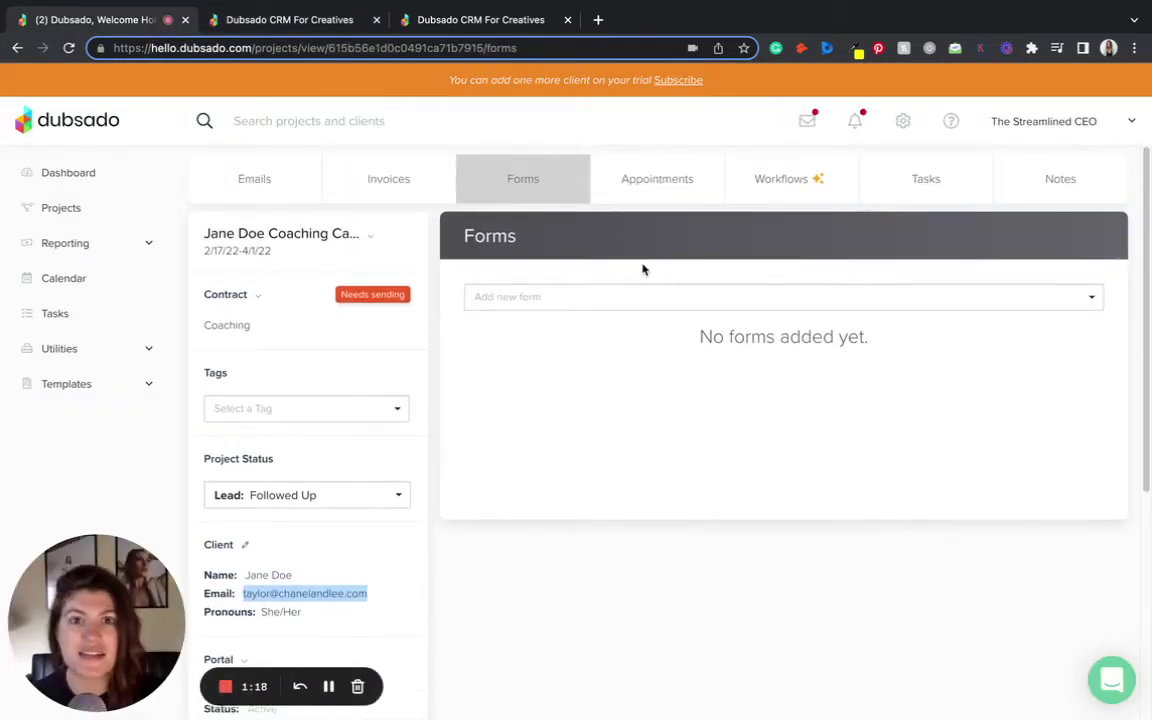
pyautogui.click(640, 296)
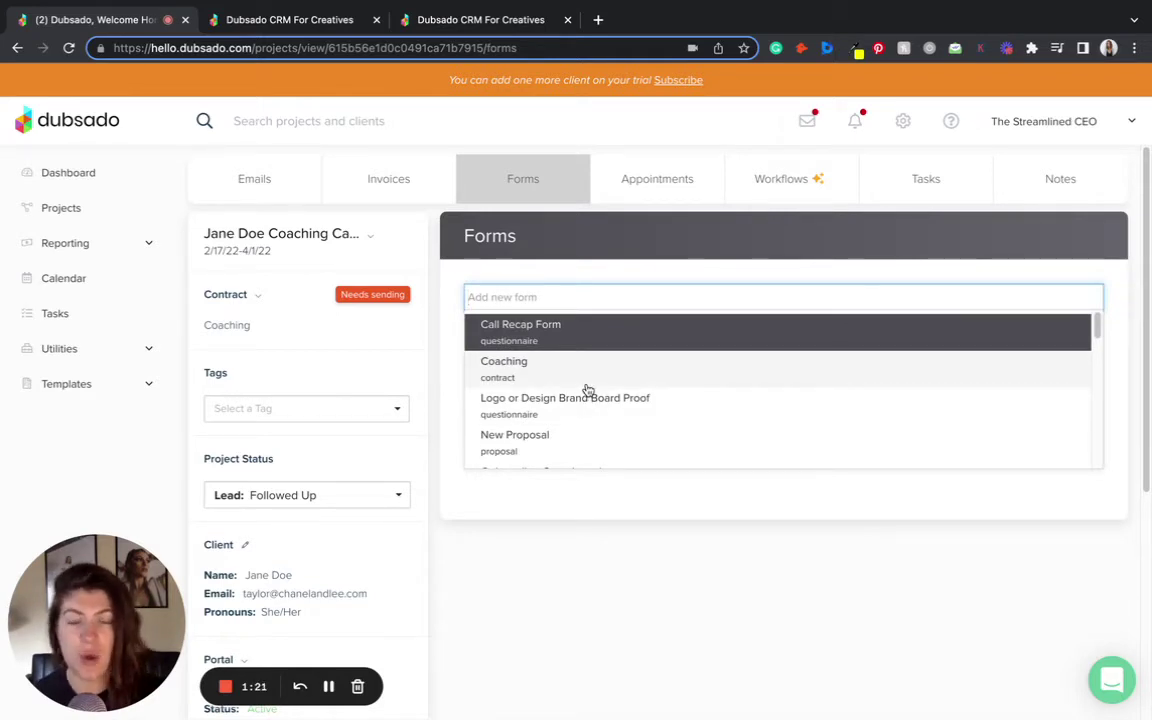
pyautogui.click(675, 506)
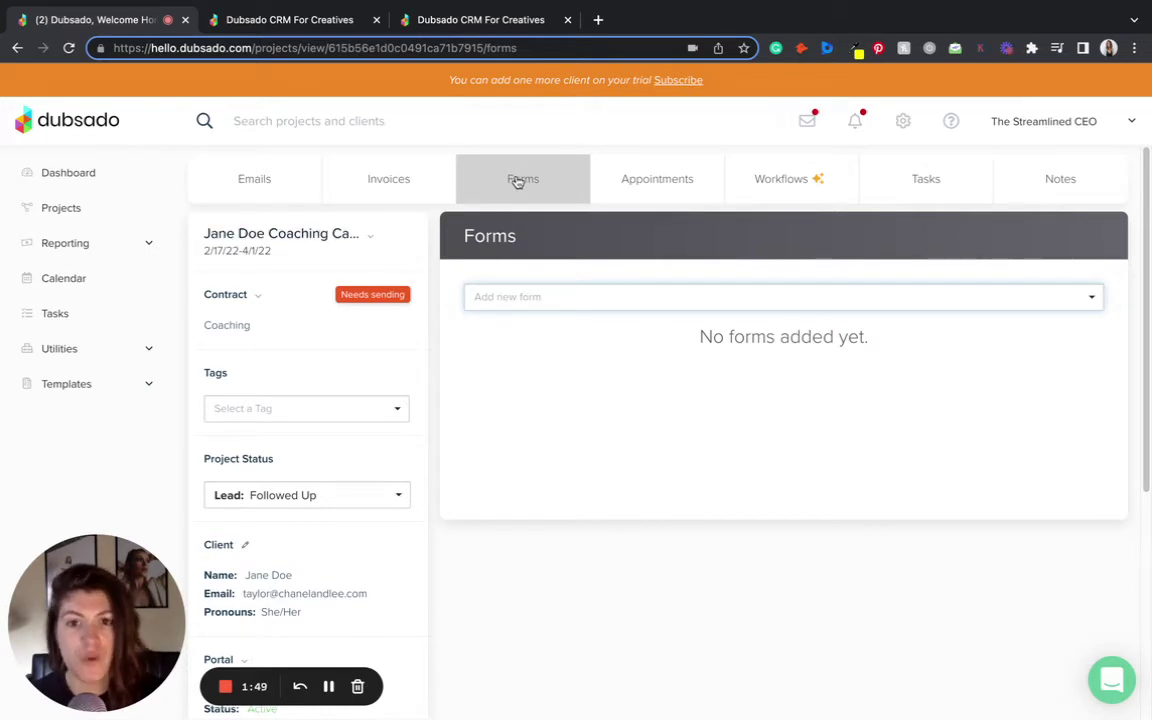
pyautogui.click(537, 300)
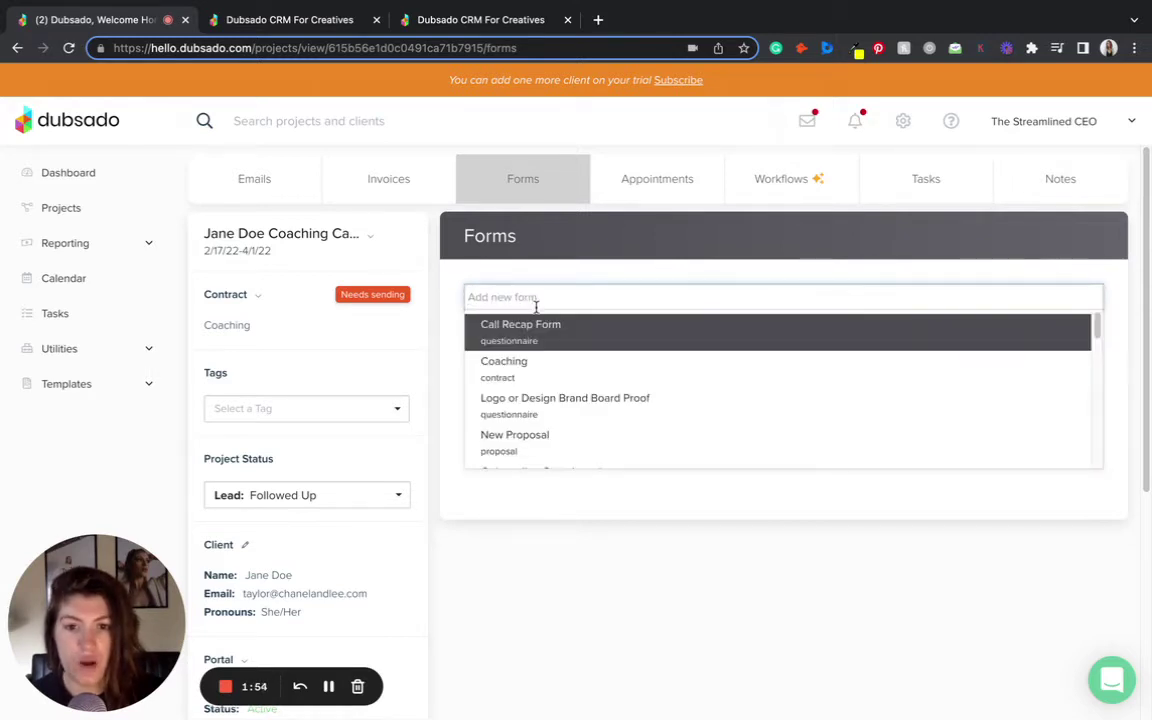
pyautogui.scroll(-5, 515, 390)
pyautogui.scroll(-5, 522, 391)
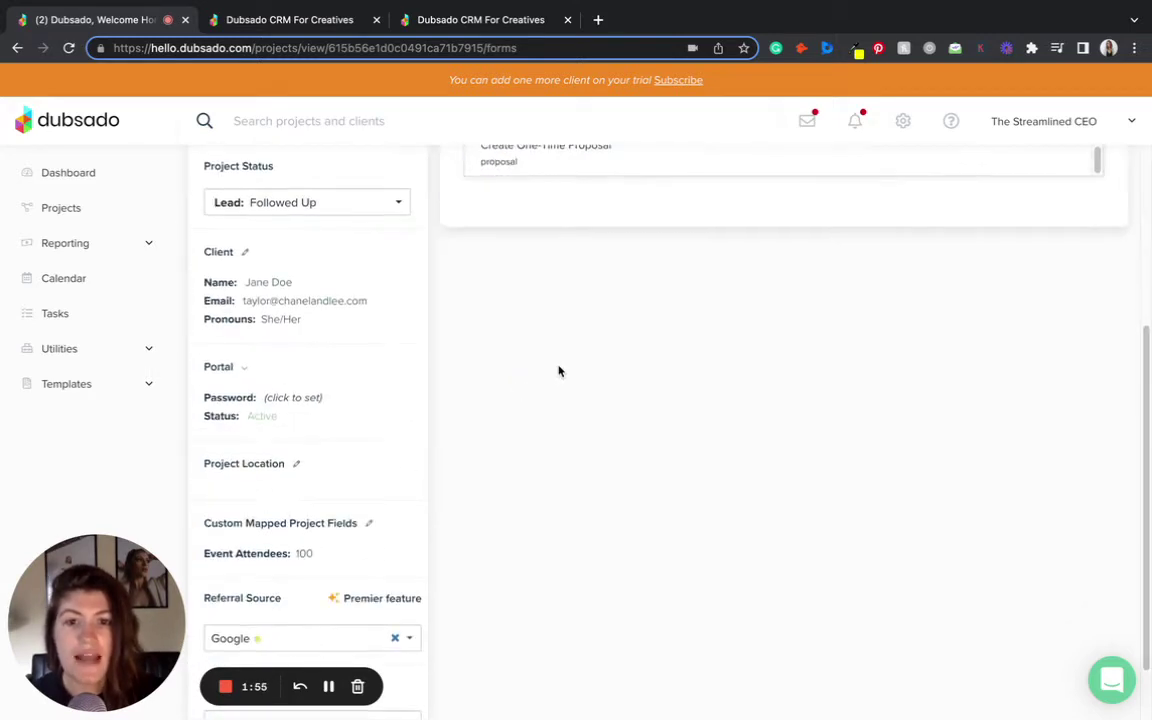
pyautogui.scroll(3, 645, 398)
pyautogui.scroll(3, 635, 352)
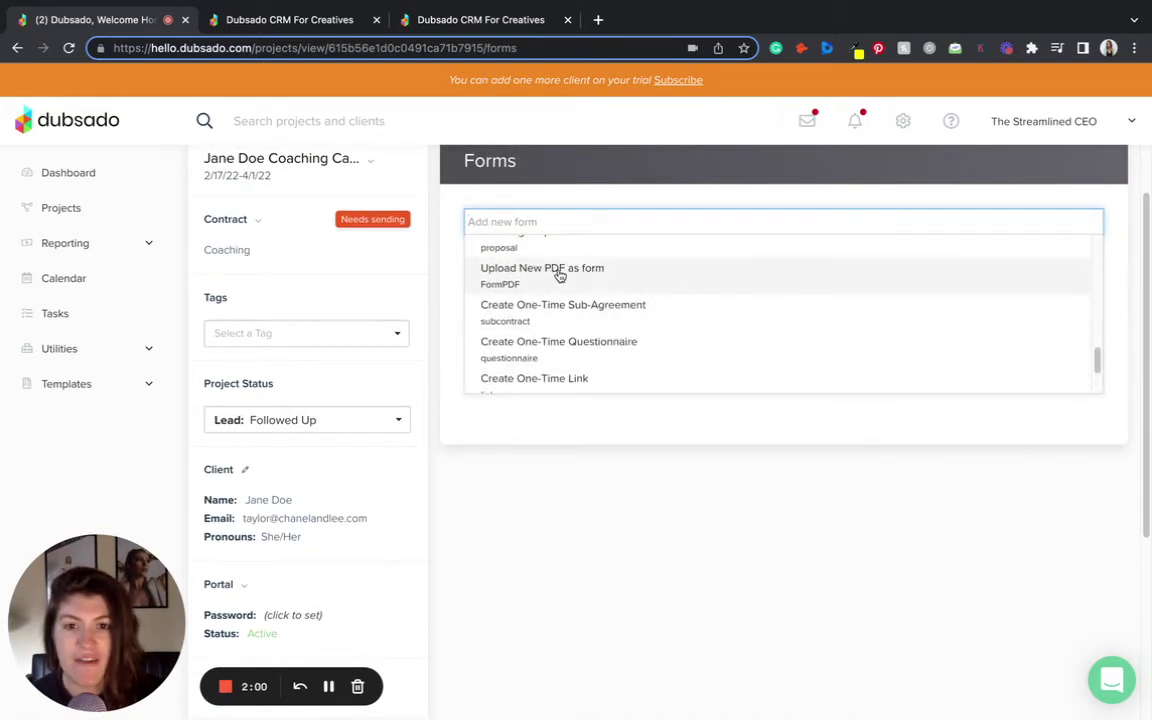
pyautogui.scroll(1, 558, 272)
pyautogui.scroll(-1, 558, 320)
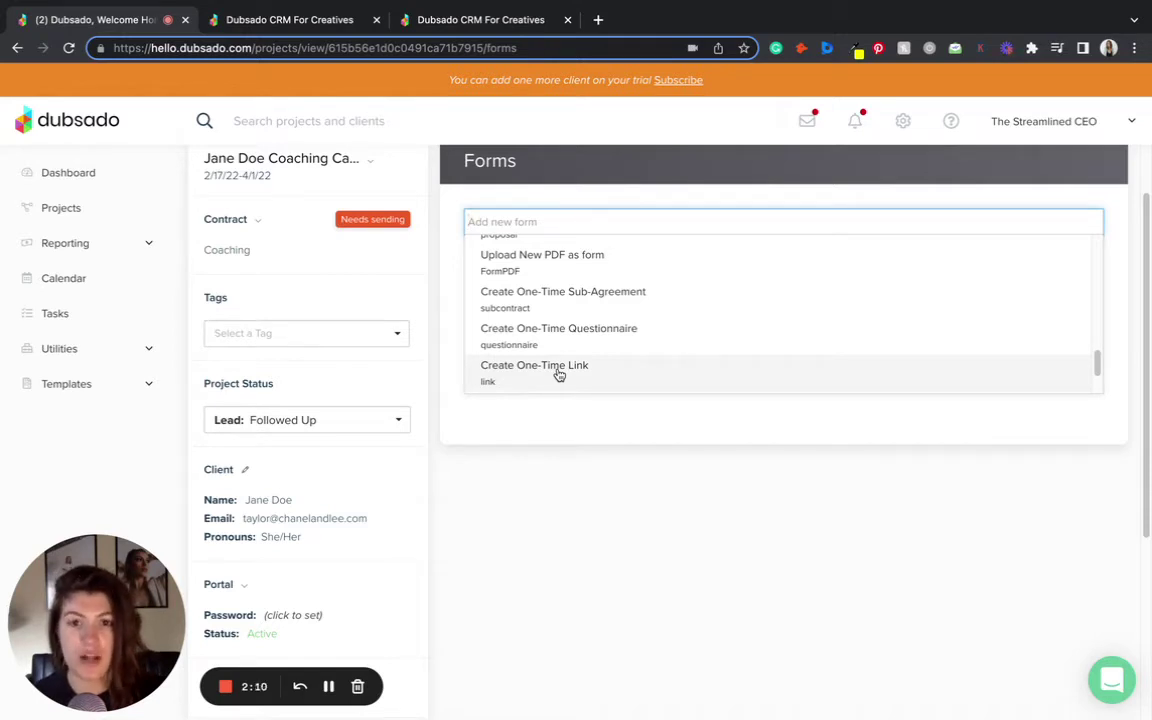
pyautogui.click(635, 267)
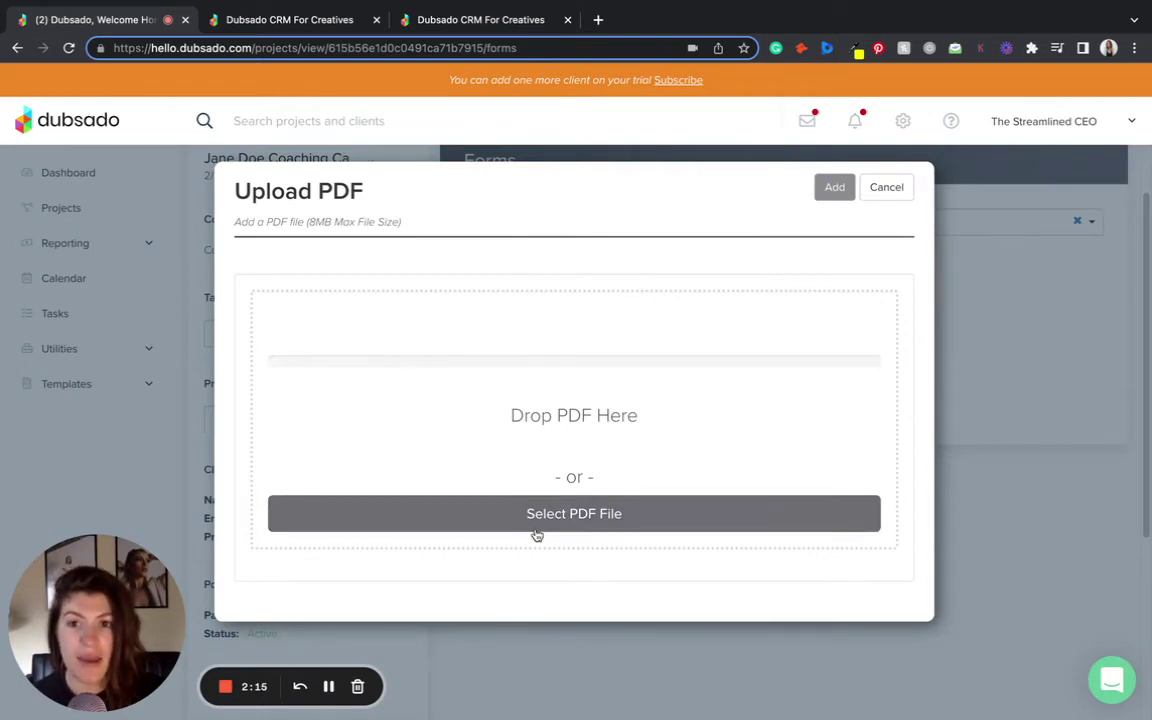
pyautogui.click(884, 188)
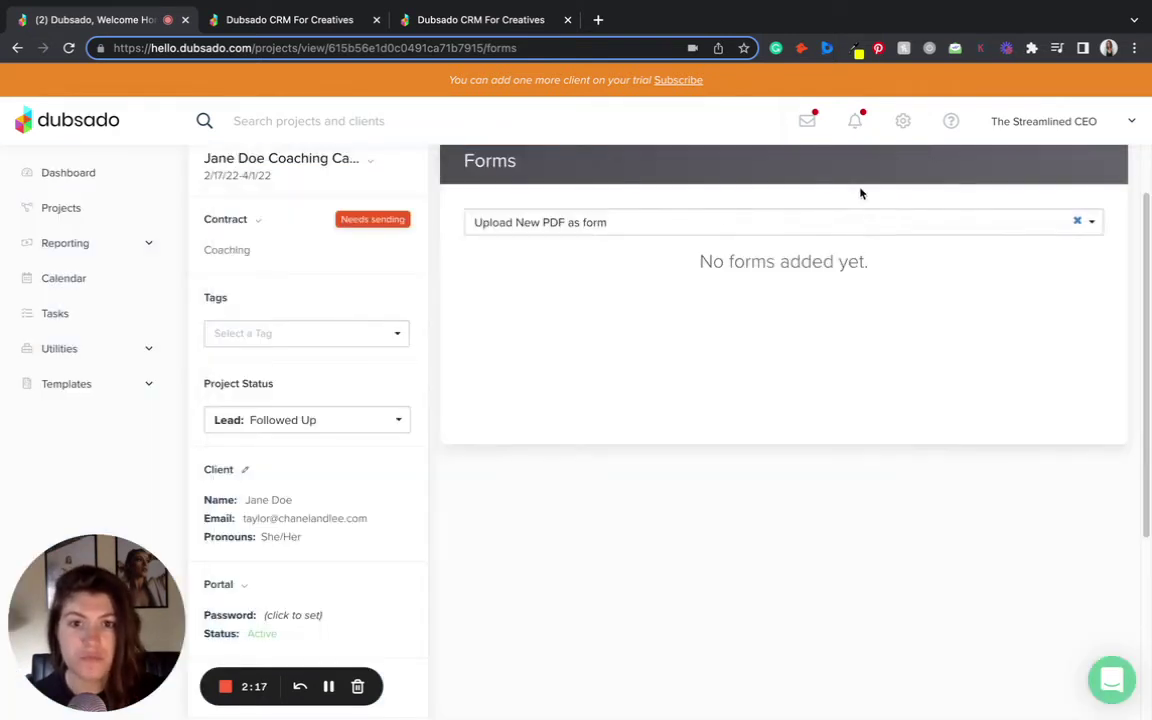
pyautogui.click(625, 226)
pyautogui.scroll(-1, 620, 320)
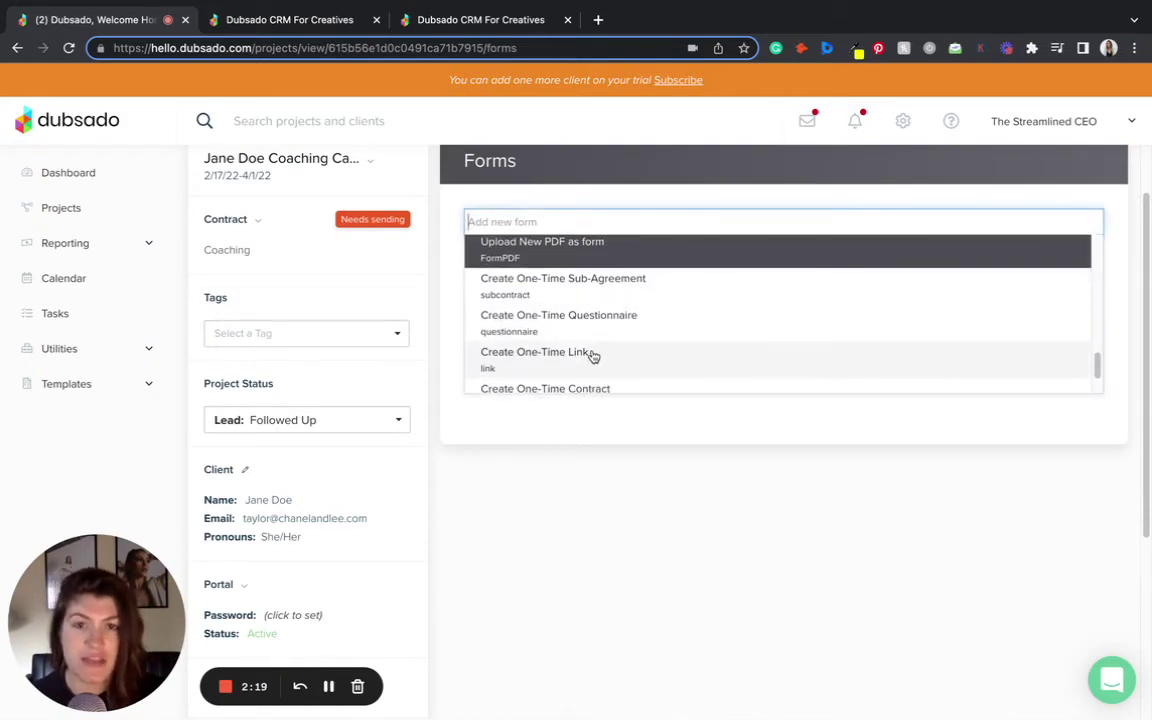
# Add a one-time link titled 'Pinterest Board' with its URL to the project's forms
pyautogui.click(592, 356)
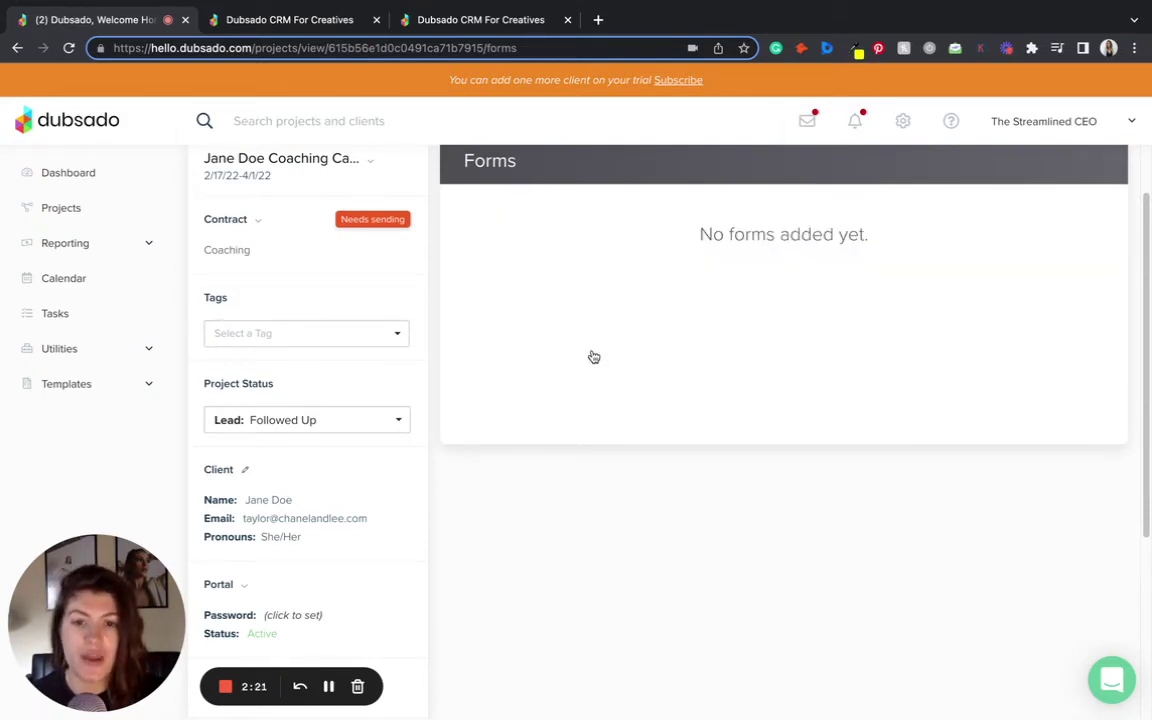
pyautogui.click(580, 364)
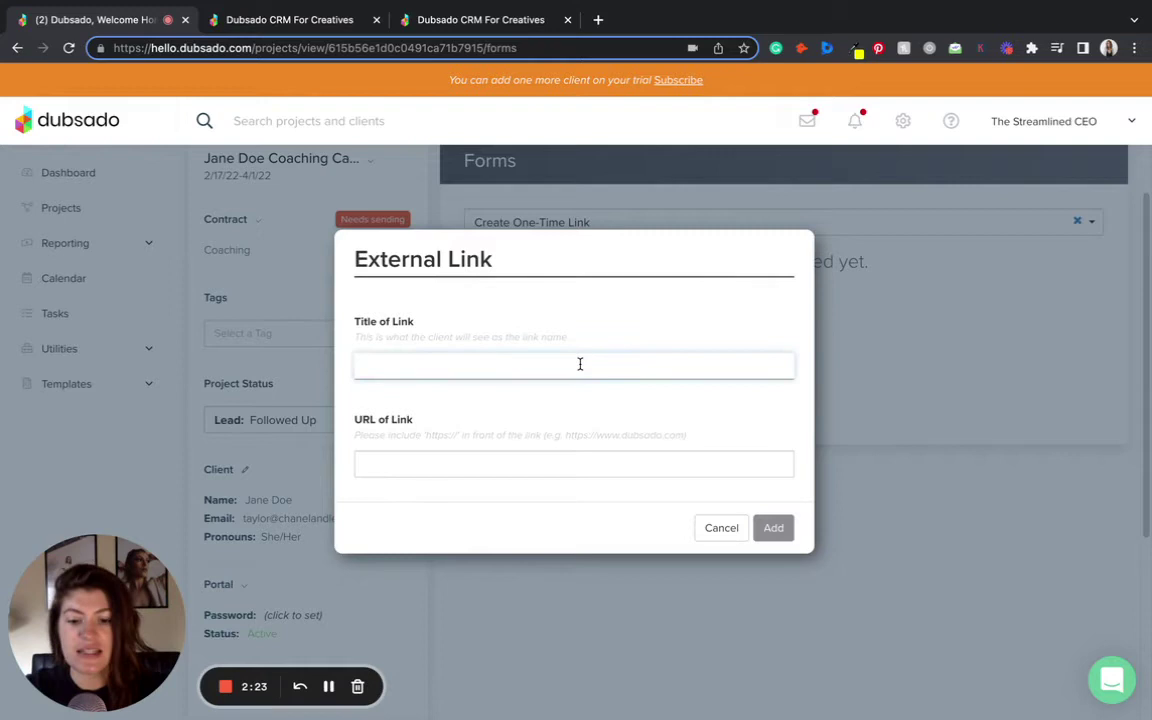
pyautogui.write('Pinterest Board')
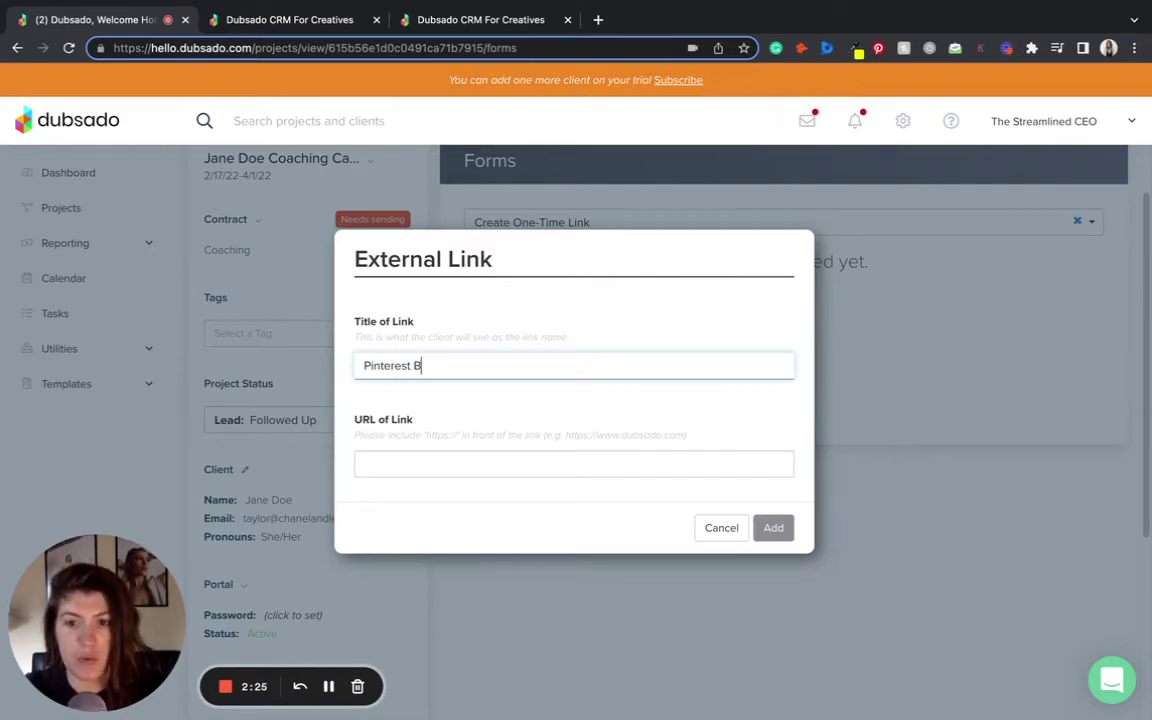
pyautogui.click(558, 464)
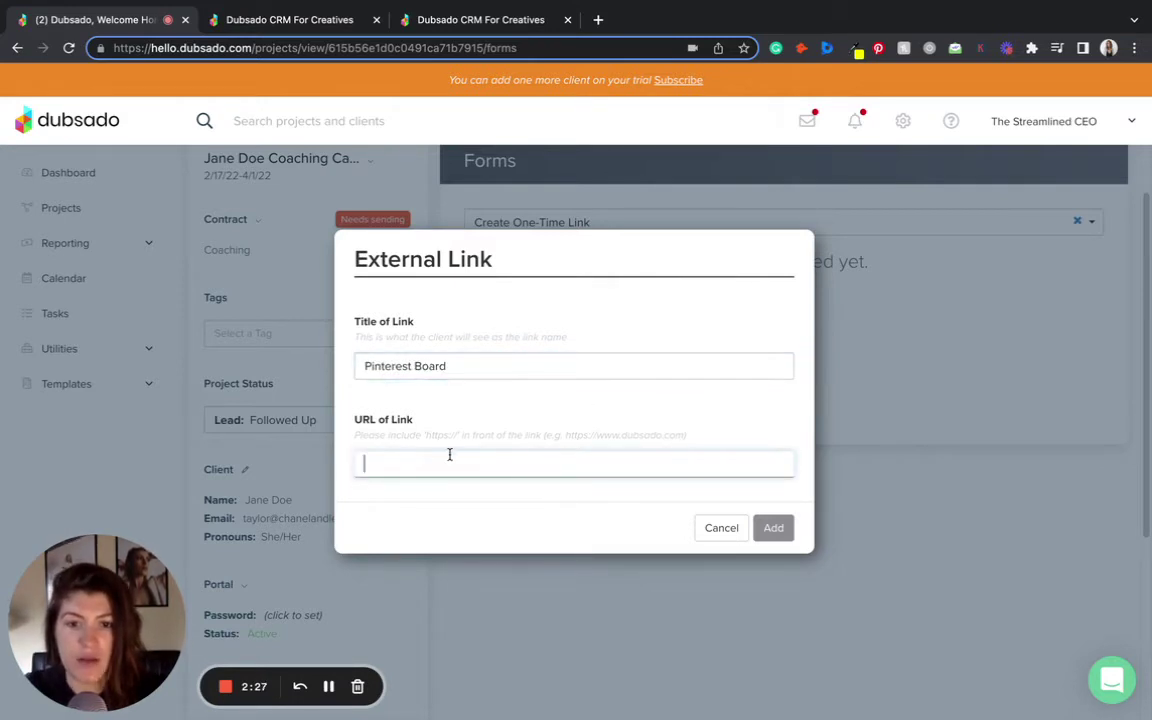
pyautogui.write('URL')
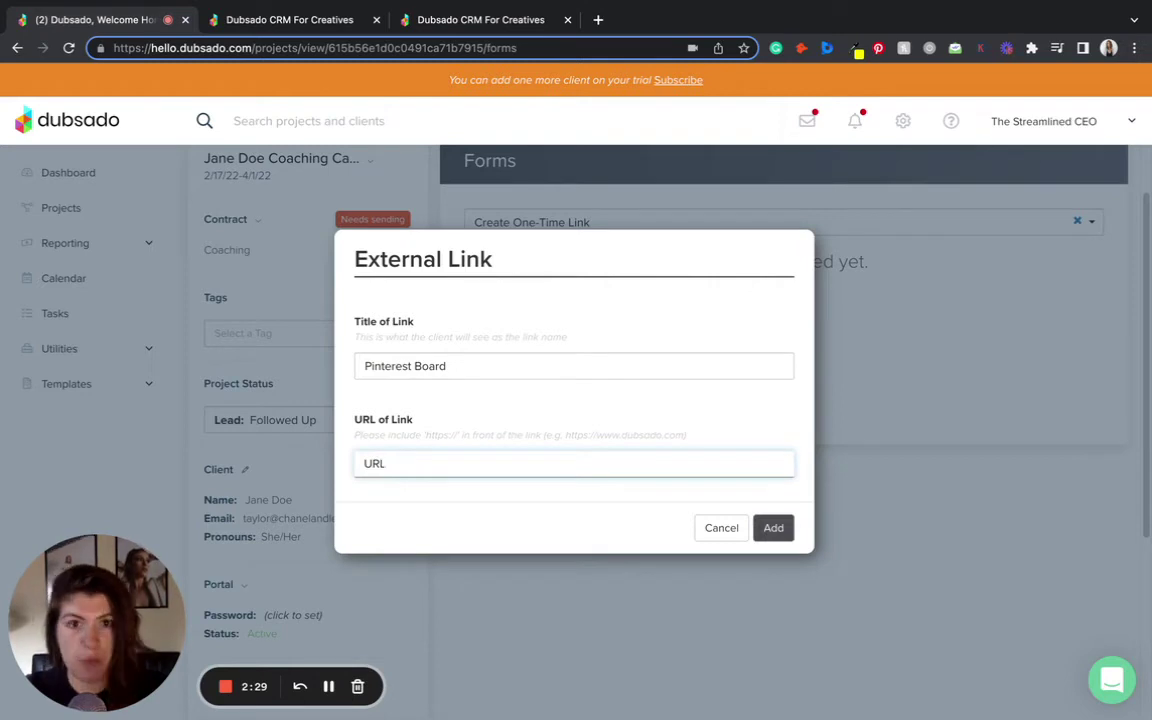
pyautogui.click(775, 527)
pyautogui.moveTo(633, 324)
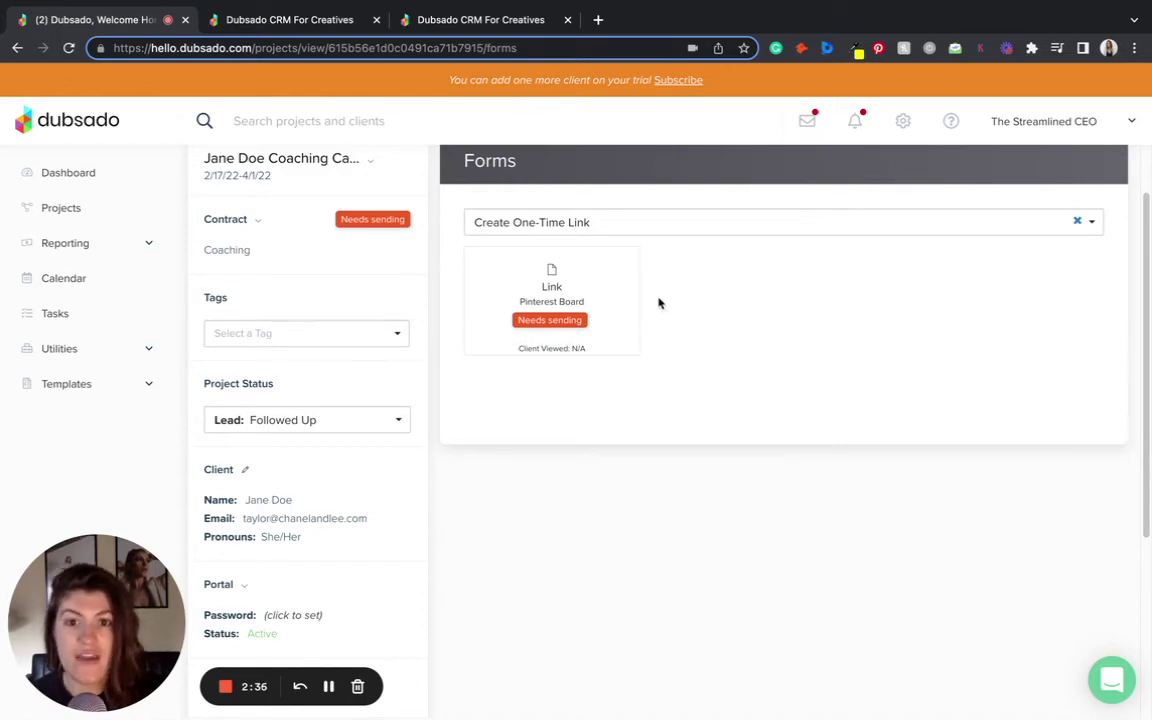
# Preview the Pinterest Board sending email without sending it, then apply the link to the client portal
pyautogui.moveTo(522, 292)
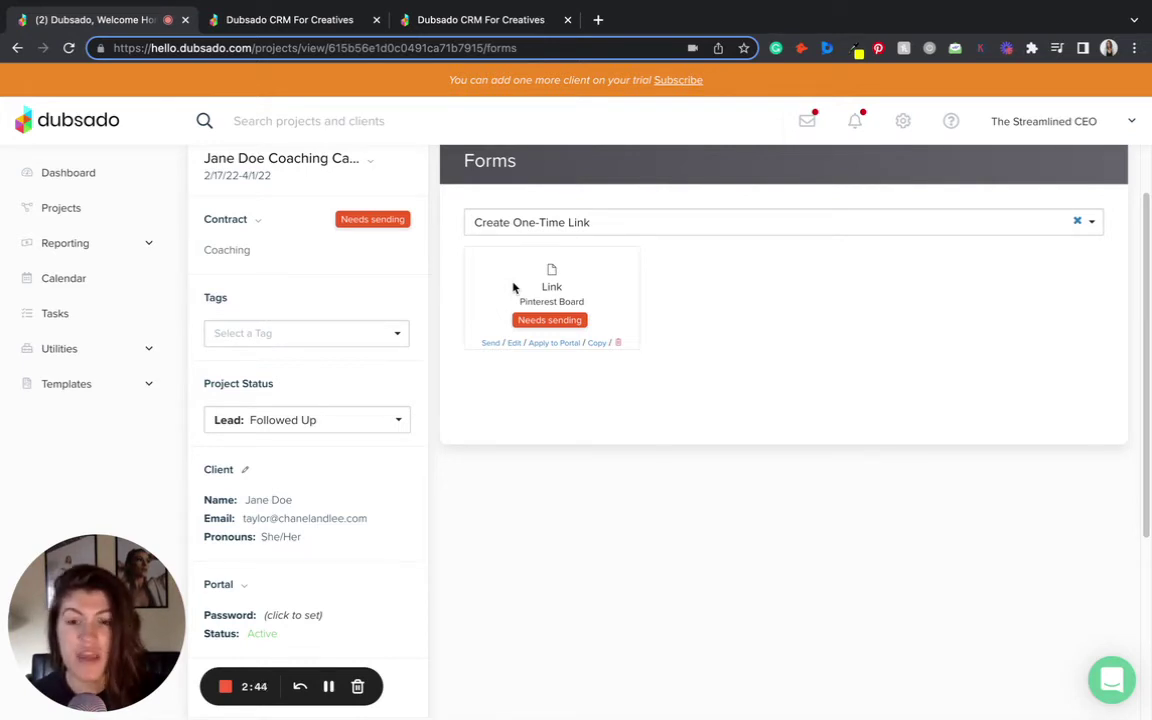
pyautogui.click(489, 343)
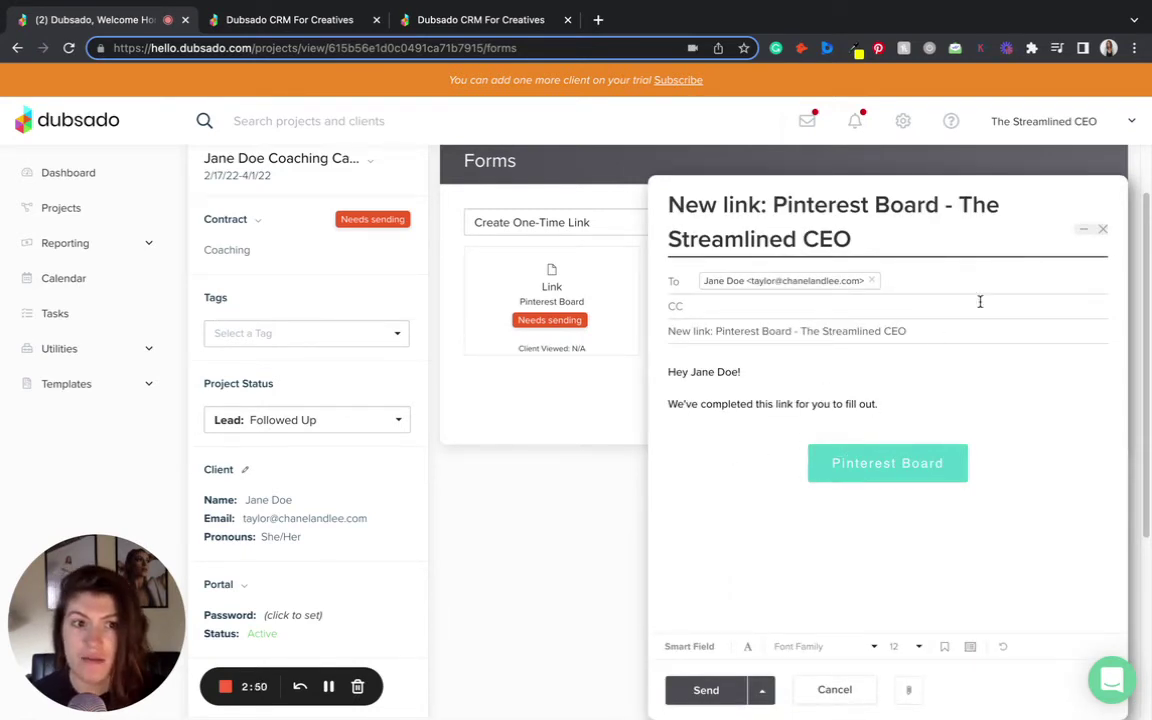
pyautogui.click(1102, 229)
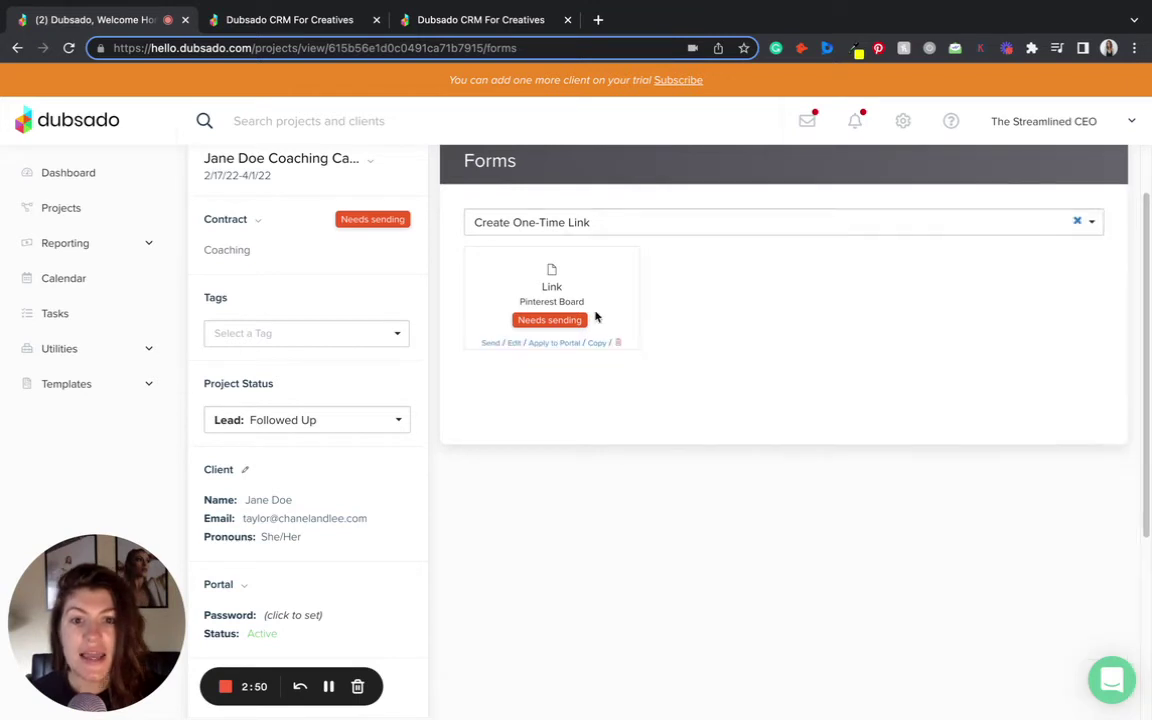
pyautogui.click(553, 343)
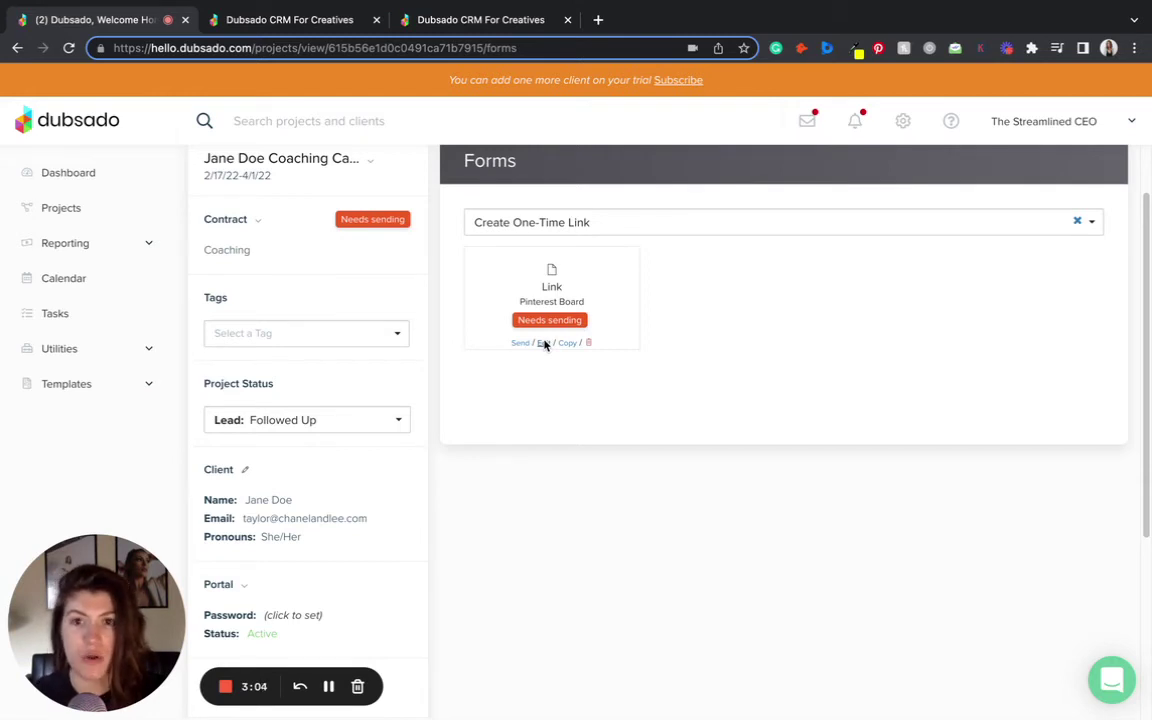
# In the client portal, open Projects and scroll to Documents to find the Pinterest Board link
pyautogui.click(322, 27)
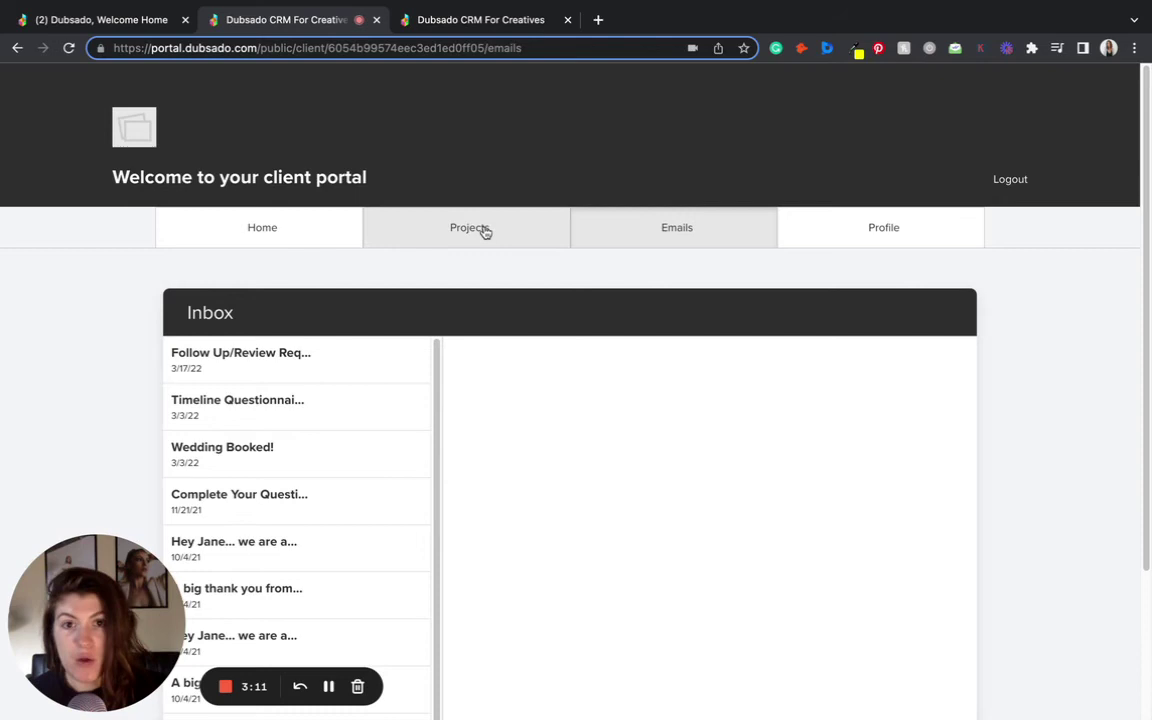
pyautogui.click(470, 228)
pyautogui.scroll(-10, 501, 329)
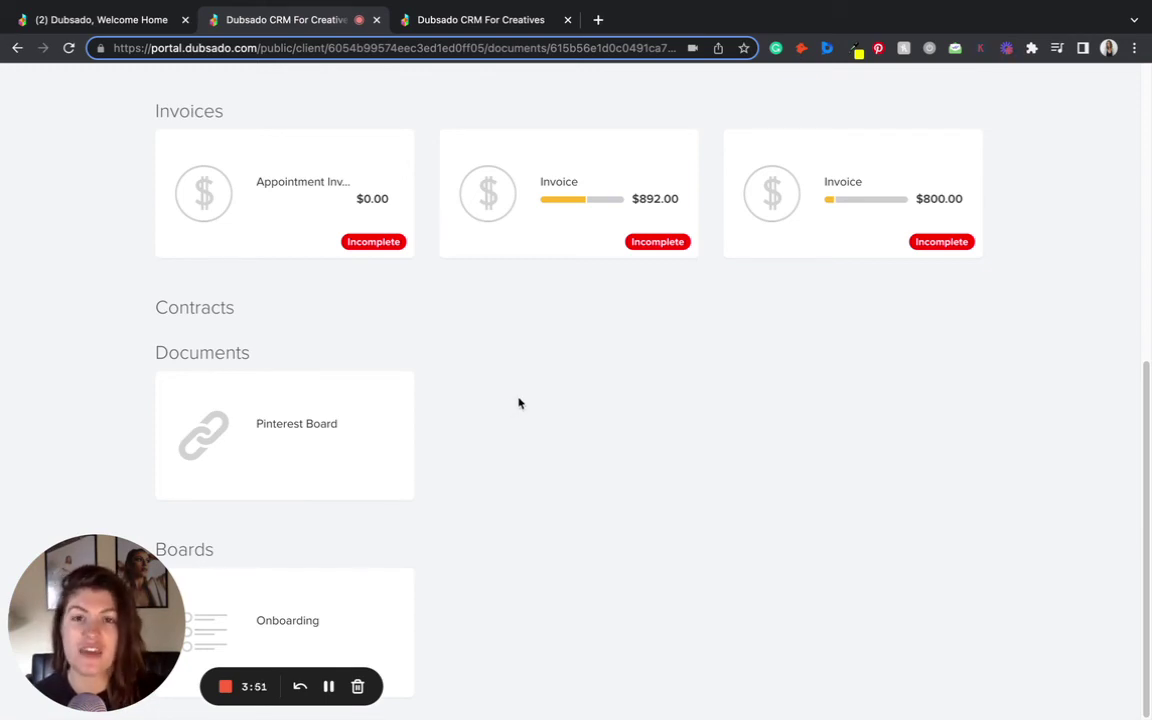
# Return to the project's Forms section and dismiss the Add new form list without adding anything
pyautogui.click(158, 20)
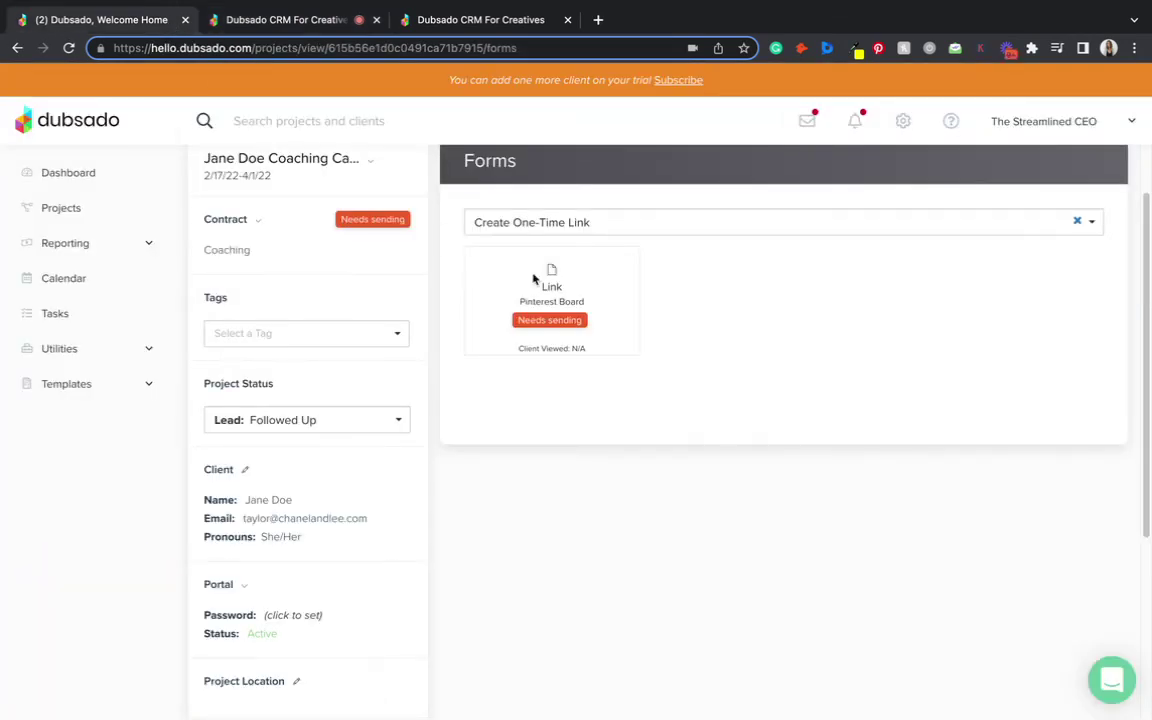
pyautogui.scroll(2, 630, 310)
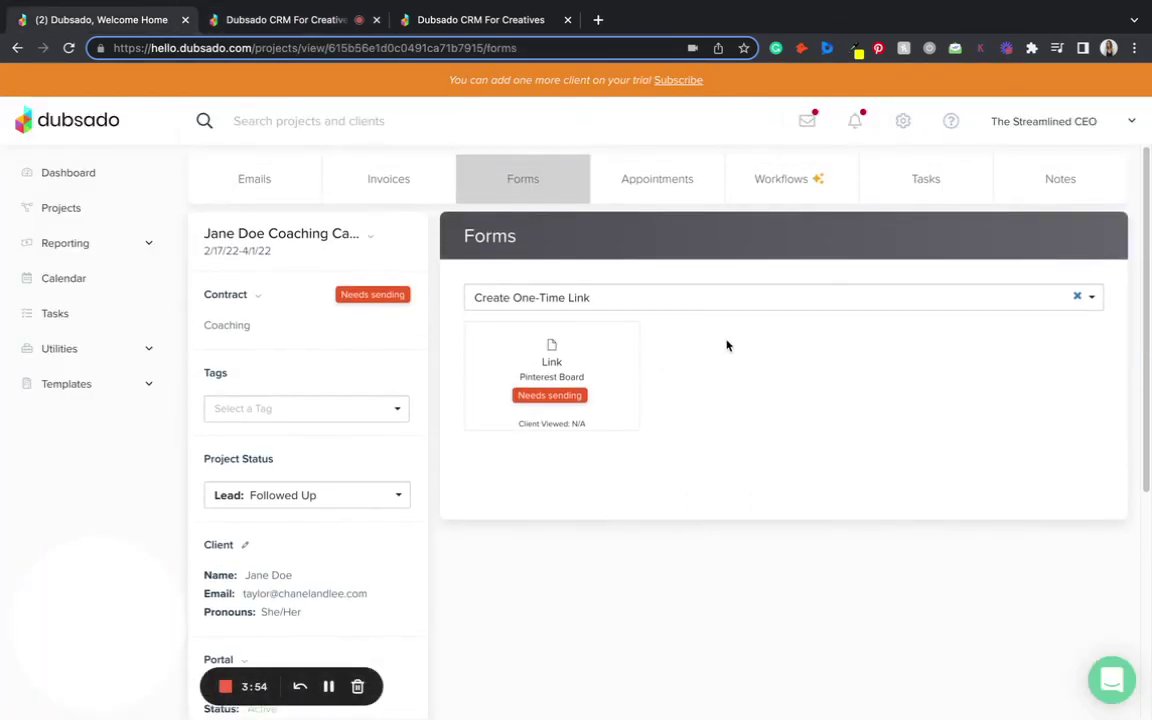
pyautogui.click(619, 298)
pyautogui.click(603, 277)
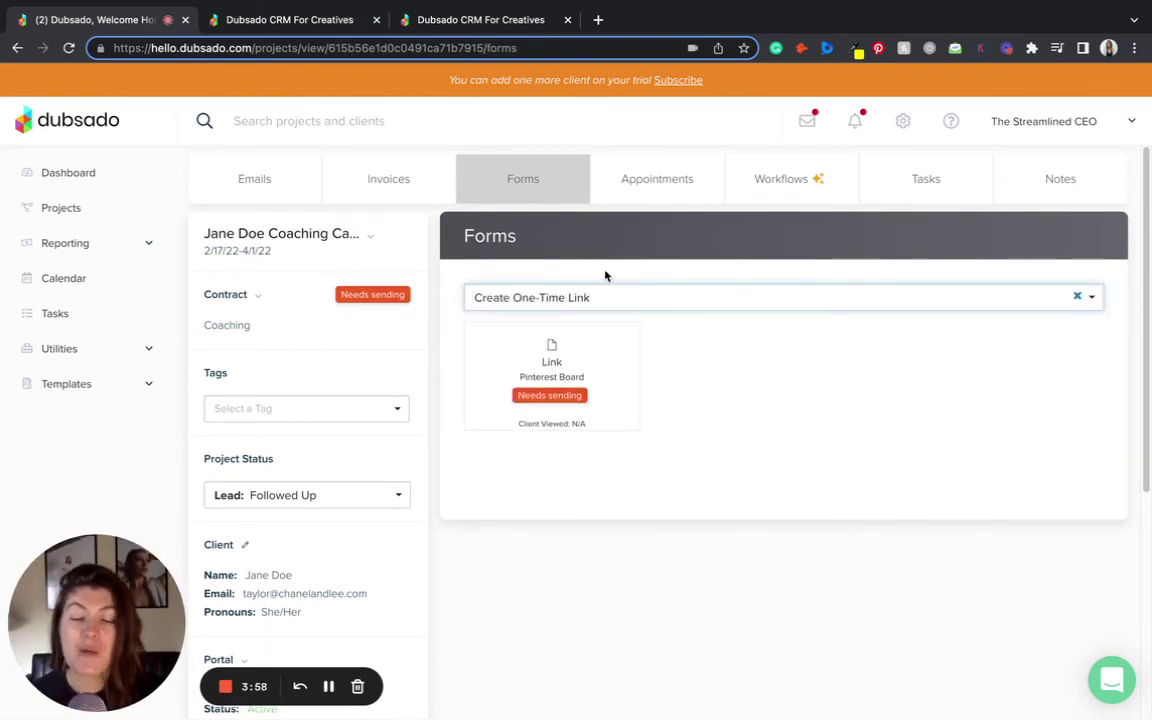